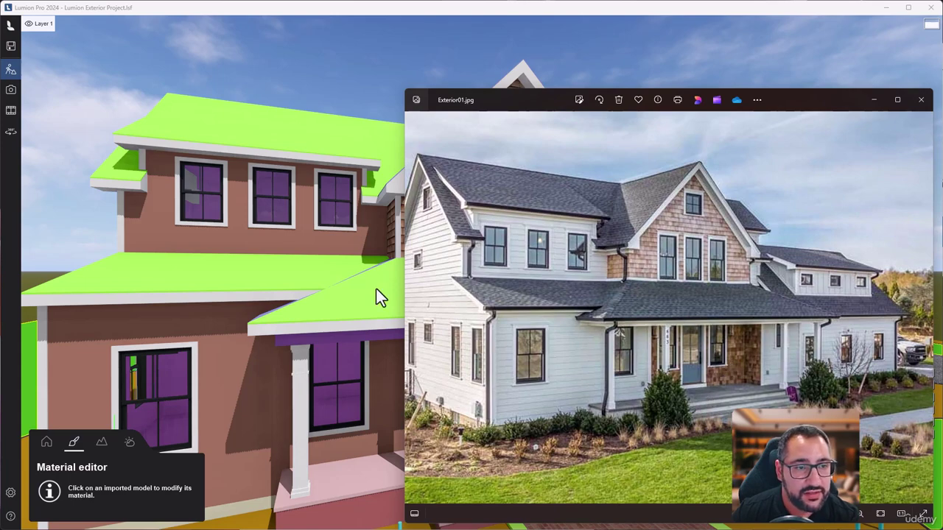
Step: Apply the light grey Polii Roof Shingles material from the Roofing category to the green roof surface
click(352, 270)
click(454, 294)
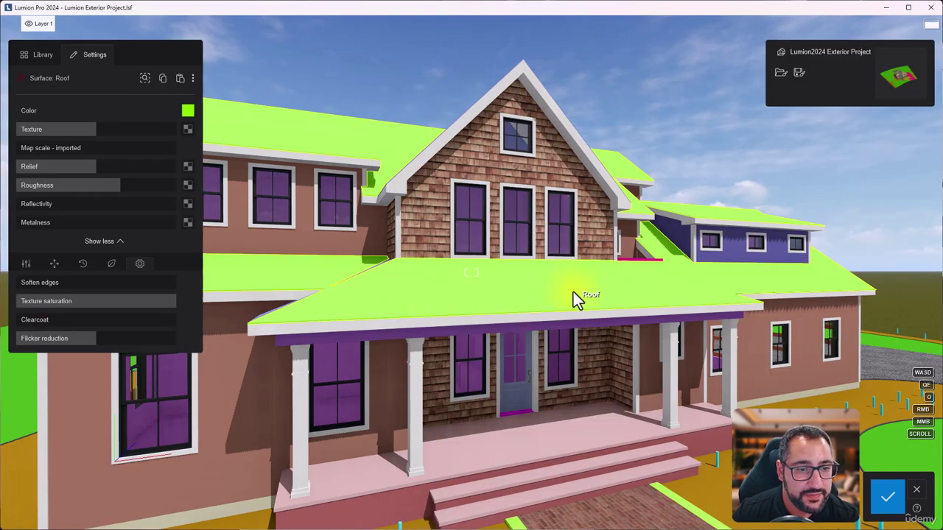
right_drag(574, 293, 541, 390)
key(q)
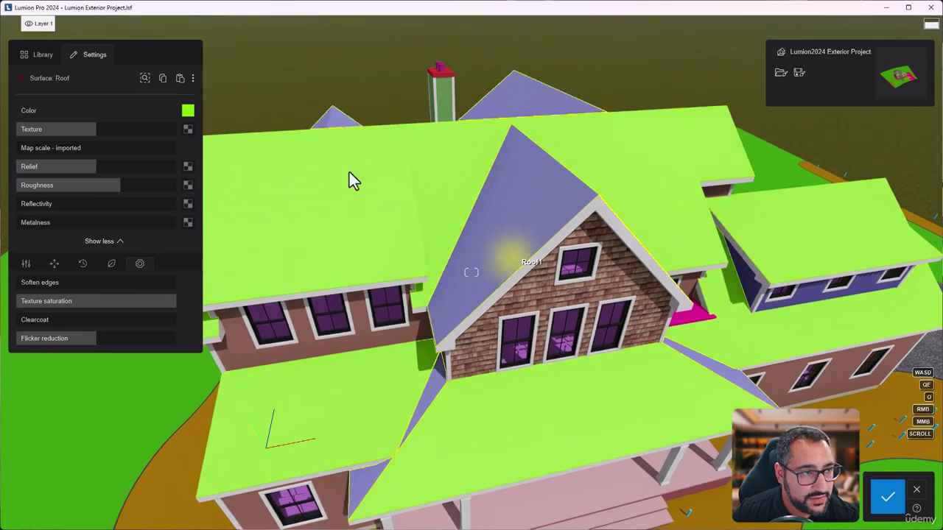
click(34, 65)
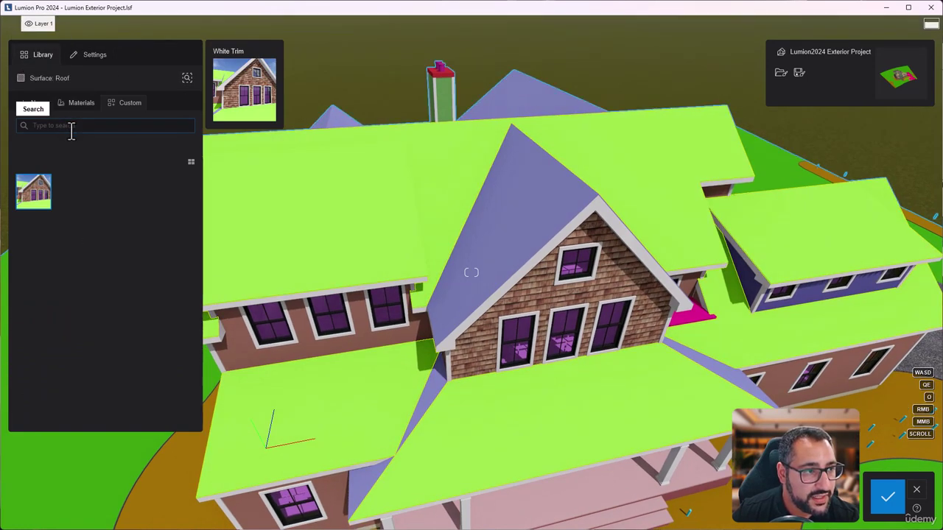
click(78, 109)
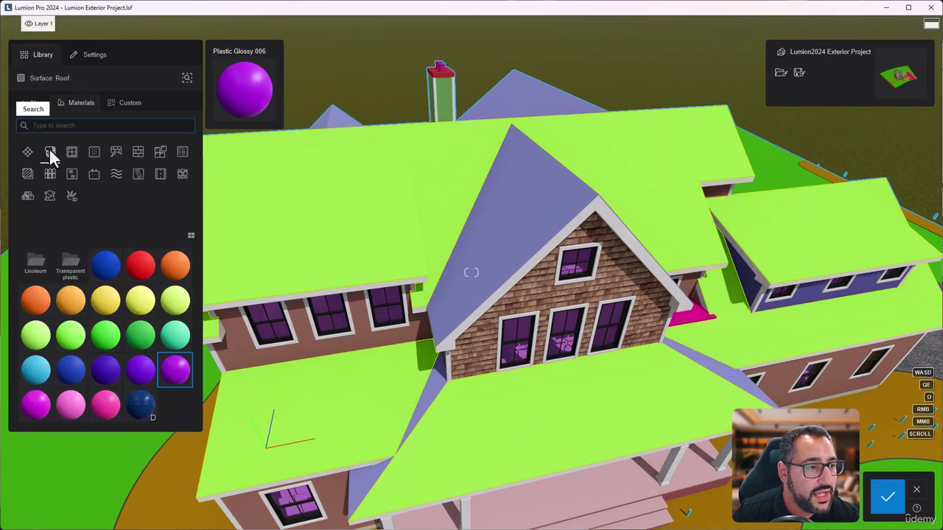
click(50, 177)
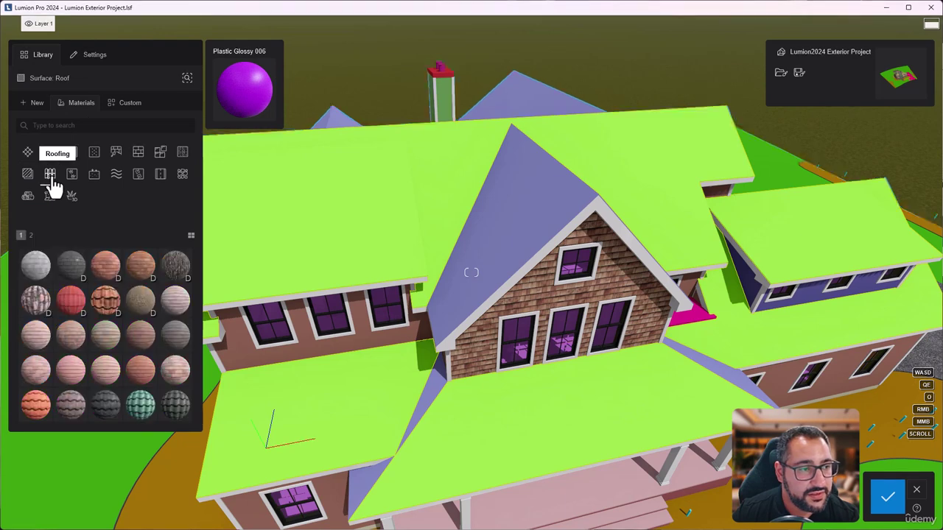
click(35, 280)
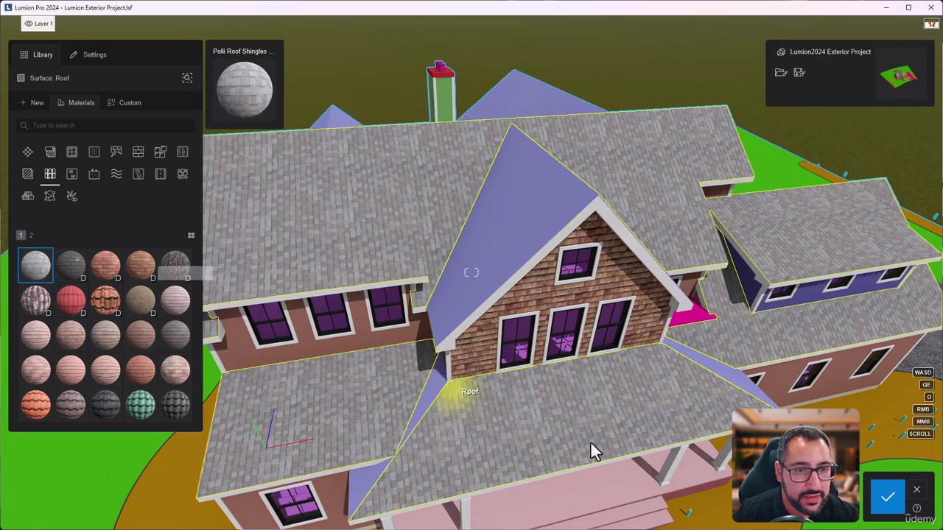
Step: Rotate the roof shingle texture's heading so the shingle rows run parallel to the eaves
key(a)
right_drag(595, 451, 627, 430)
key(w)
key(s)
key(w)
key(w)
key(w)
mouse_move(65, 302)
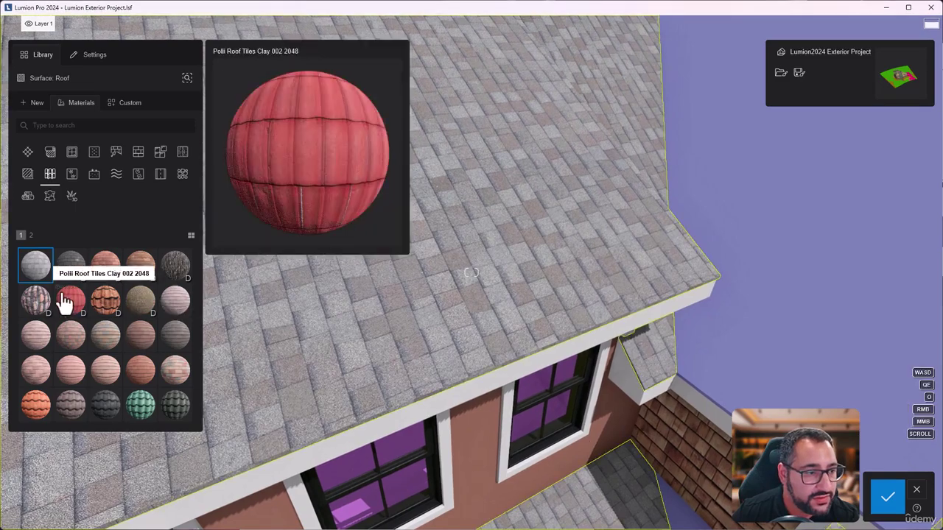
click(41, 271)
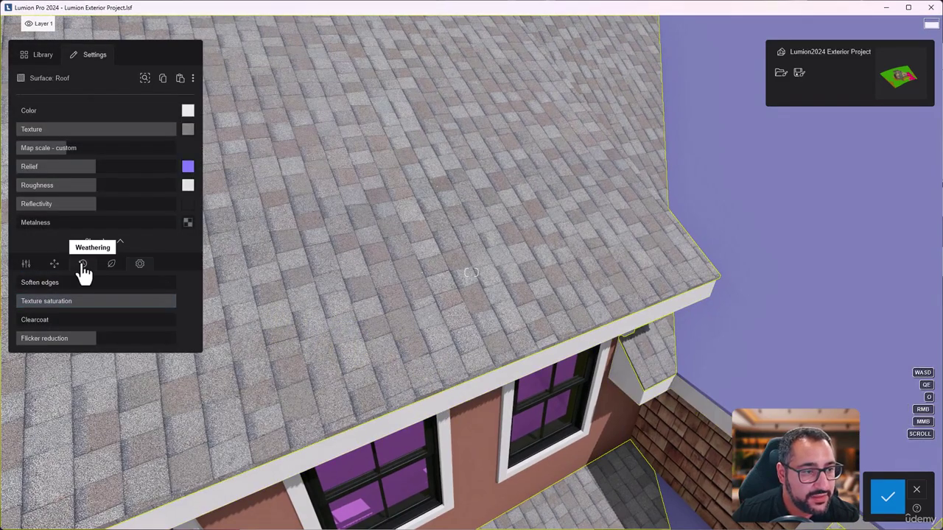
click(54, 265)
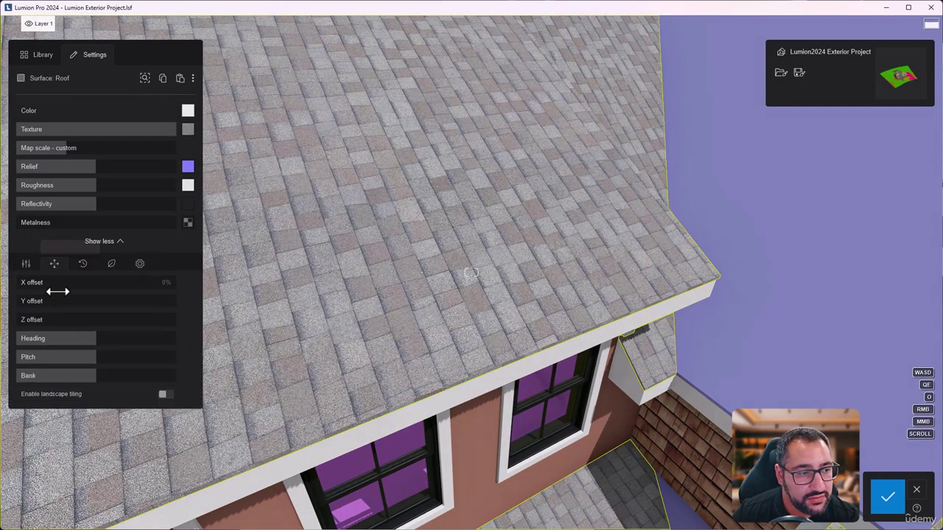
drag(99, 341, 135, 340)
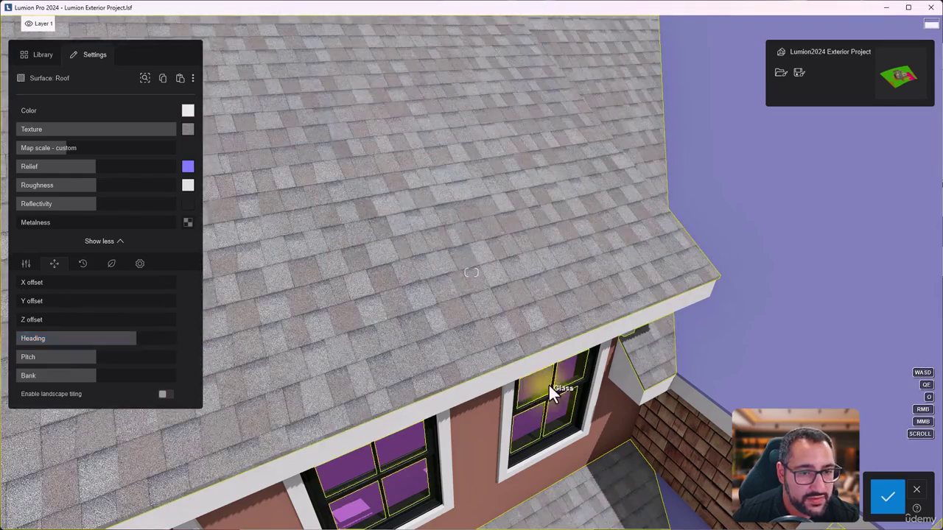
Step: Inspect the shingle rows across the front roofs and compare them with the Exterior01.jpg reference photo
key(w)
right_drag(552, 391, 545, 361)
key(s)
key(s)
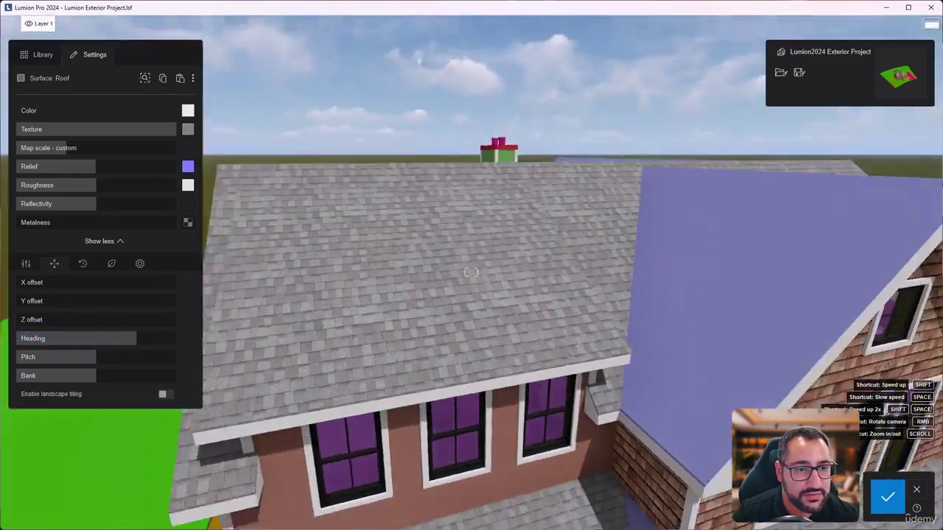
key(e)
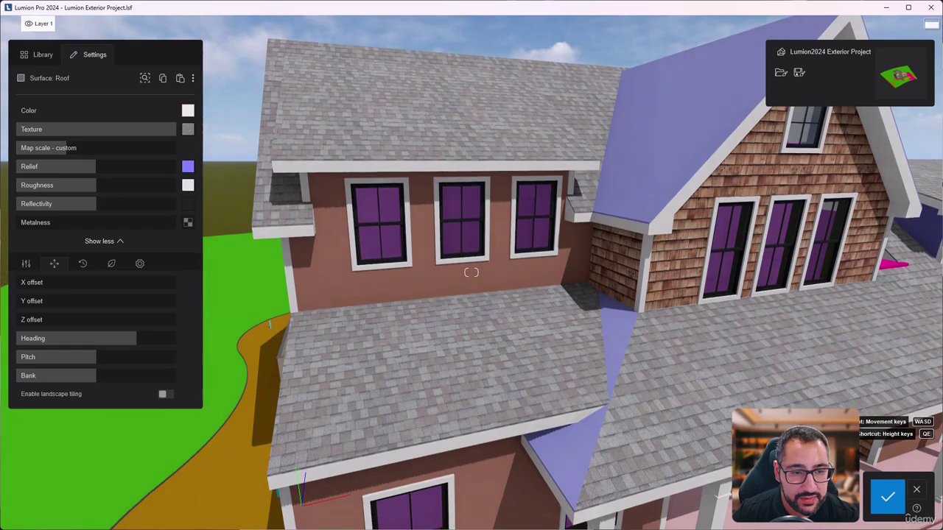
key(e)
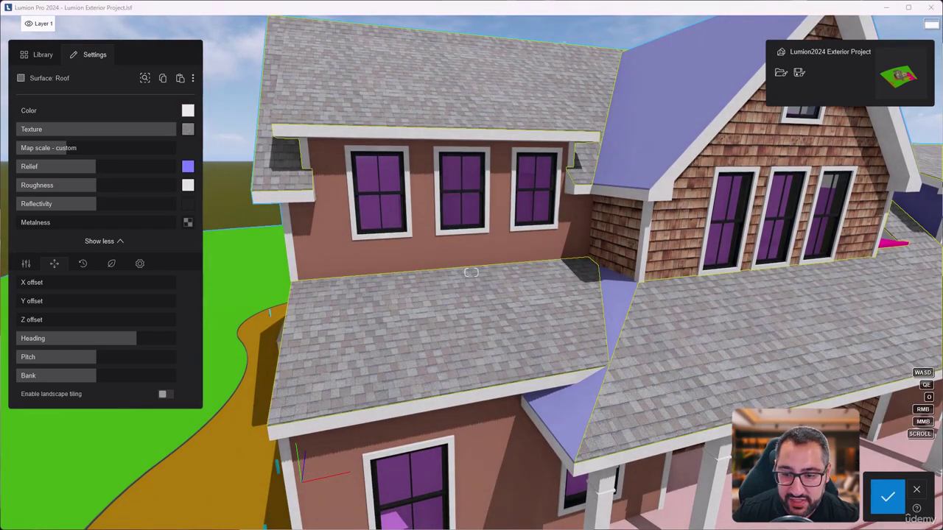
key(alt+Tab)
scroll(529, 312, down, 2)
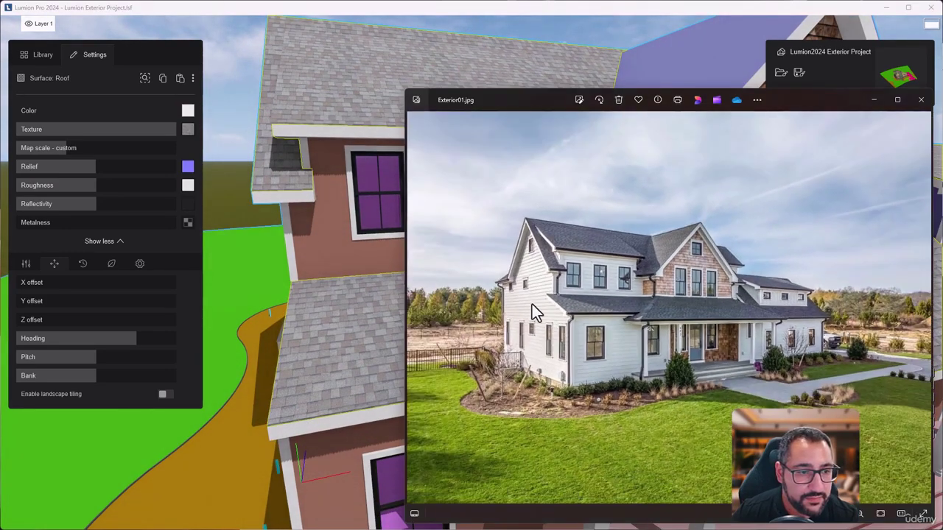
scroll(532, 304, up, 5)
scroll(633, 326, down, 4)
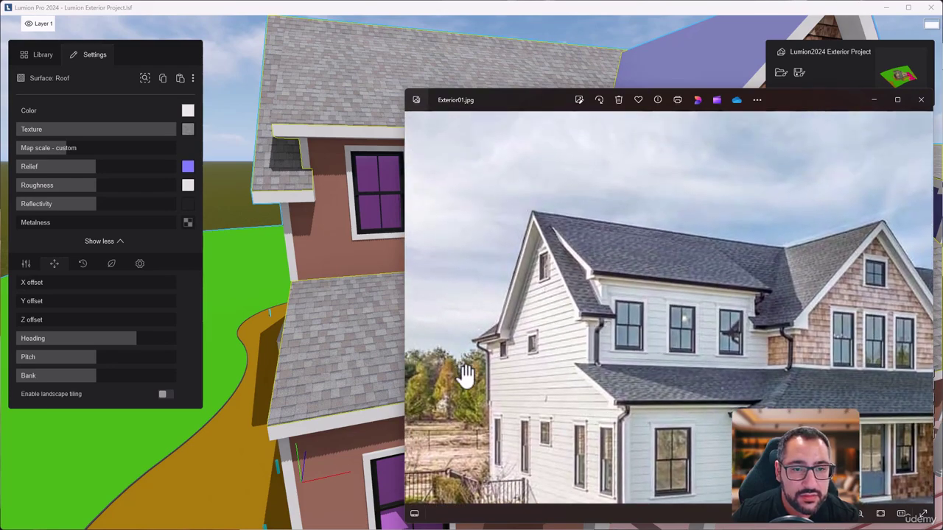
Step: Increase the roof shingle texture's map scale to about 2.2 m and check it on the upper and lower roofs
click(366, 334)
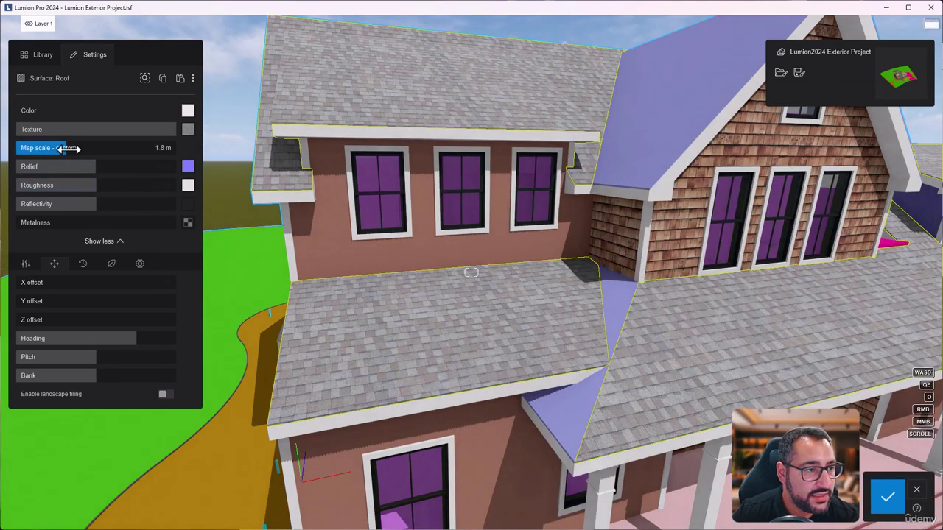
drag(68, 148, 79, 149)
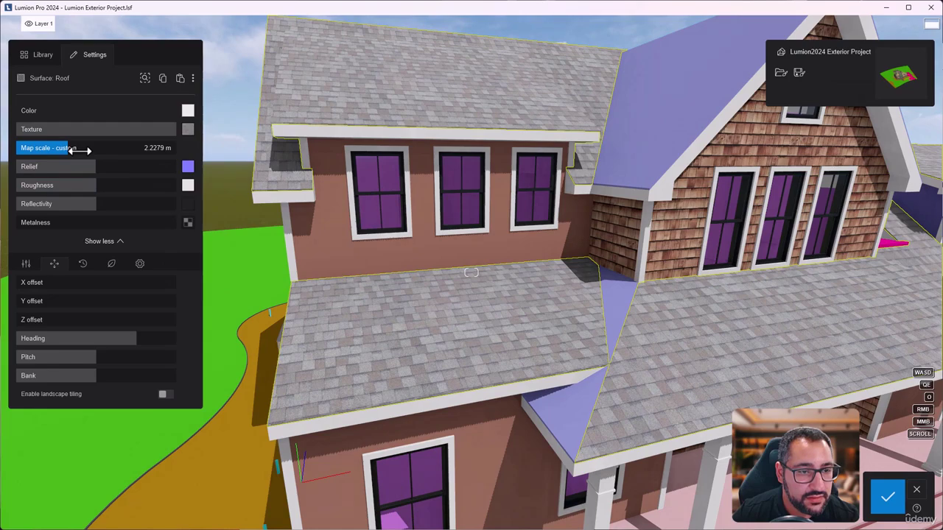
key(w)
right_drag(439, 298, 464, 331)
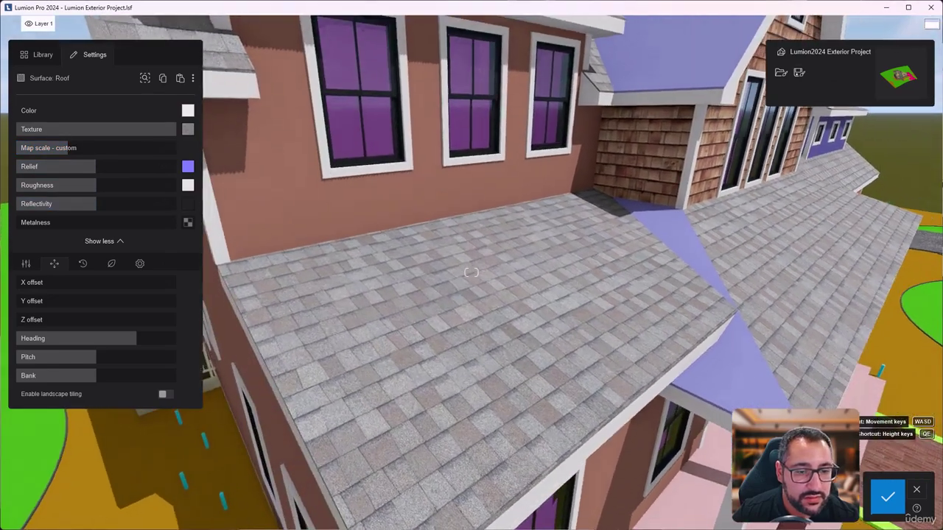
right_drag(471, 272, 473, 274)
key(s)
right_drag(399, 274, 374, 289)
key(w)
key(q)
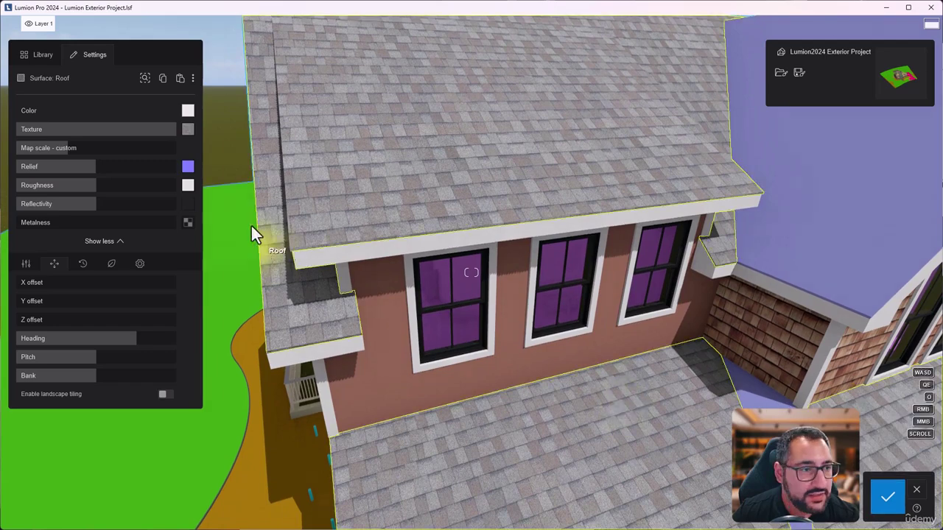
Step: Set the roof material's color to black and lower its texture strength to 82%
click(188, 110)
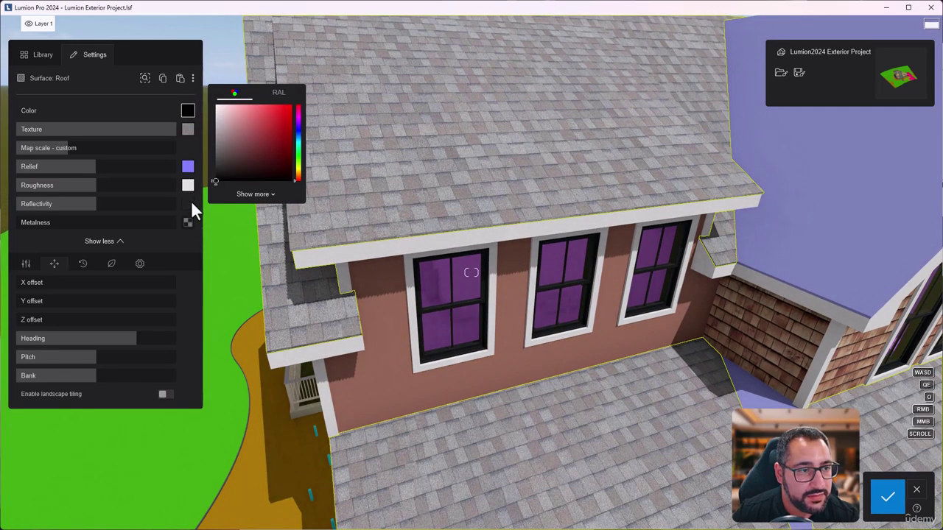
click(167, 129)
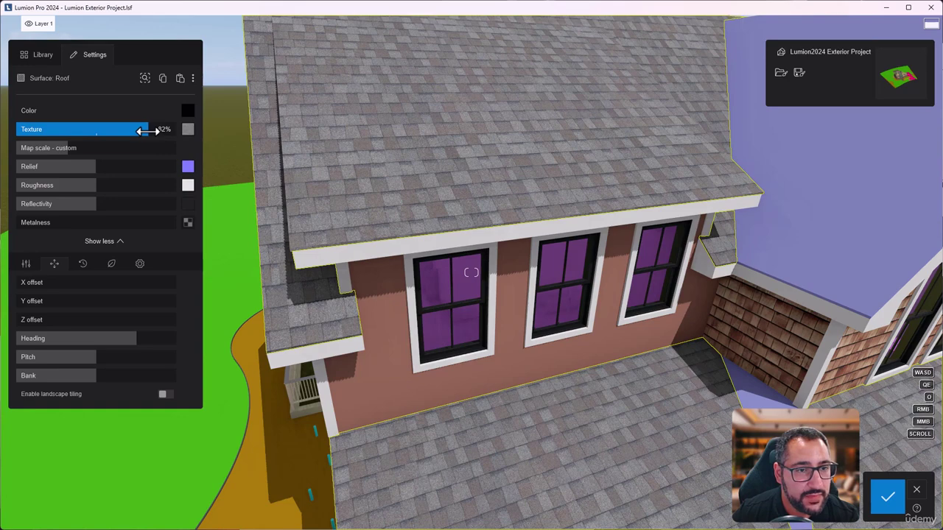
key(e)
right_drag(440, 324, 441, 296)
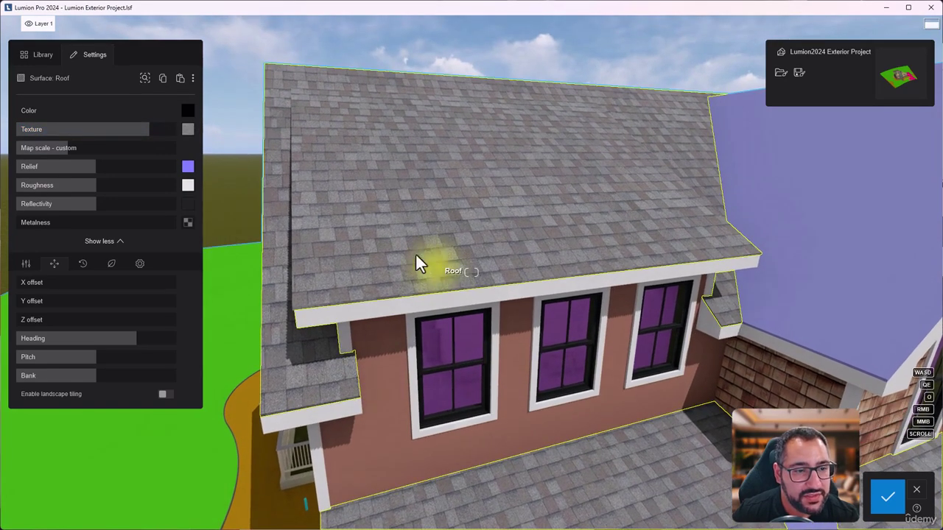
Step: Lower the roof material's texture saturation to 36%
click(140, 264)
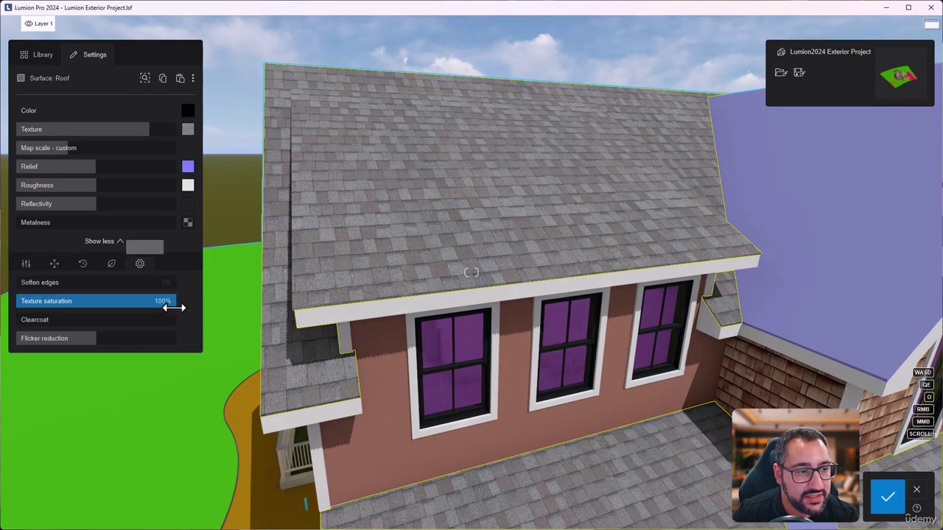
drag(172, 304, 135, 303)
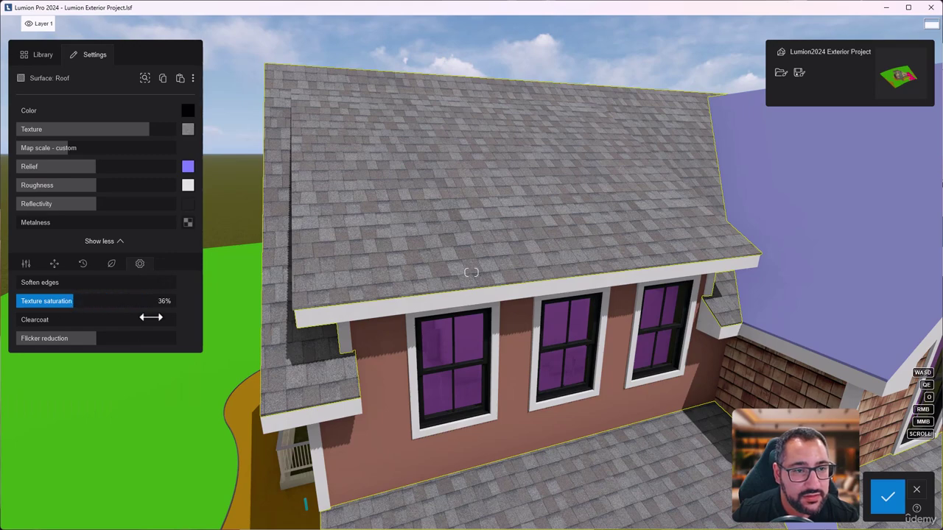
right_drag(562, 330, 565, 310)
key(e)
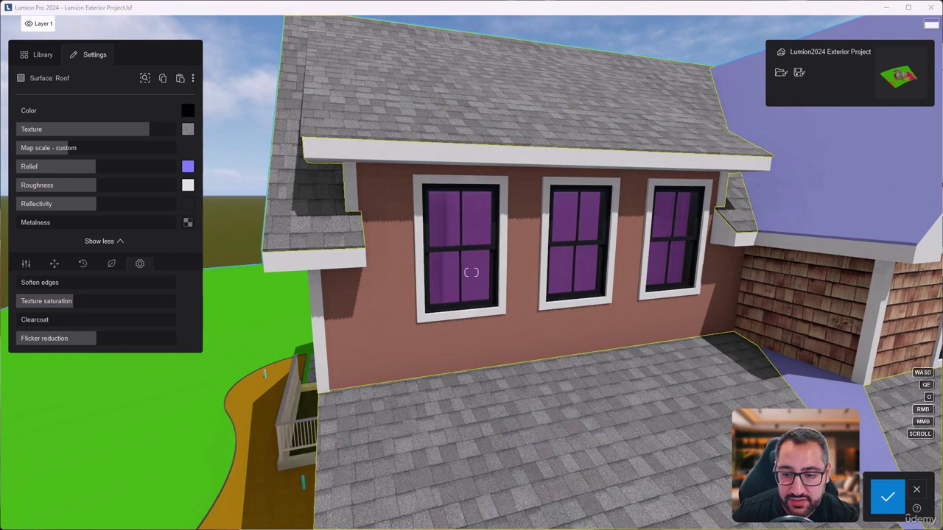
Step: Compare the roof with the reference photo and change the roof material's color to dark navy blue
key(alt+Tab)
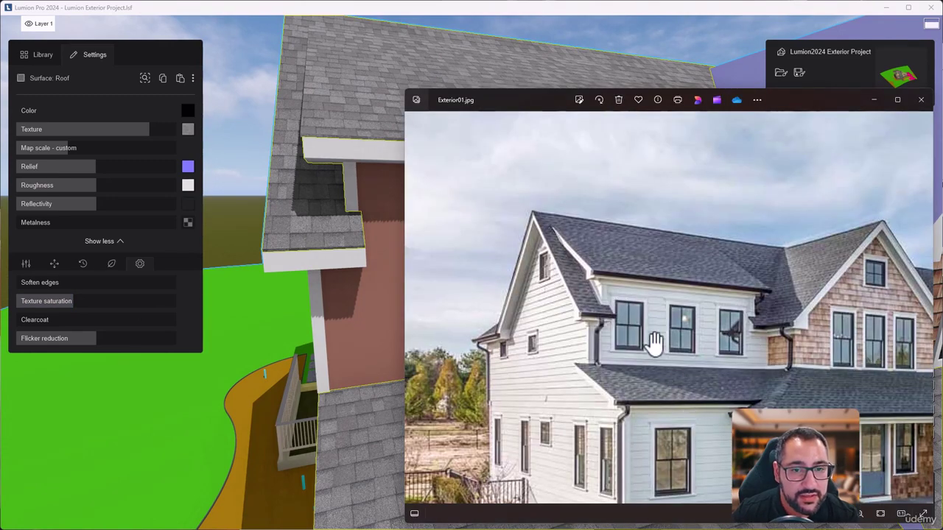
key(alt+Tab)
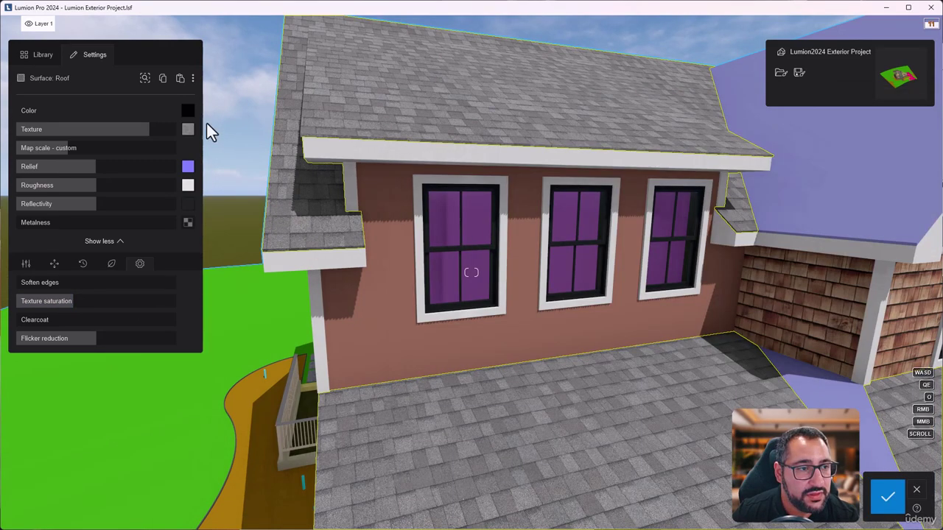
click(187, 109)
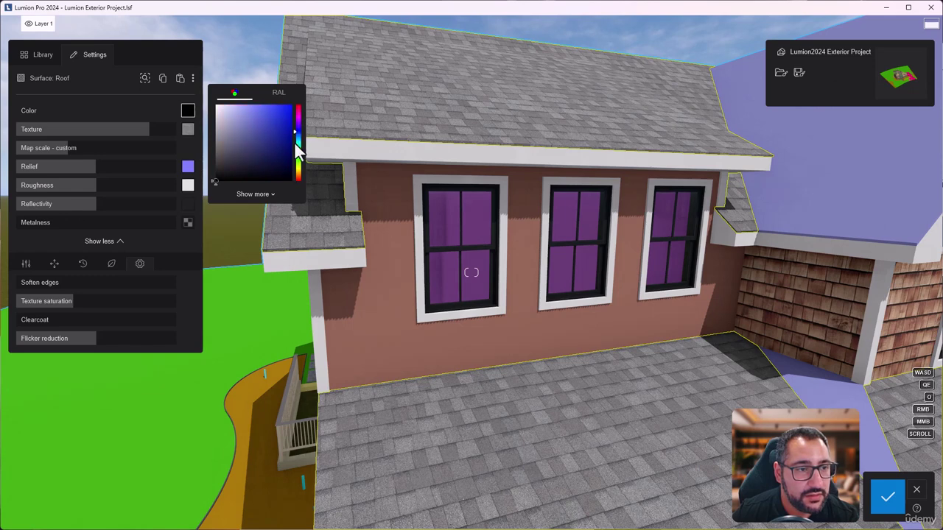
drag(280, 178, 277, 165)
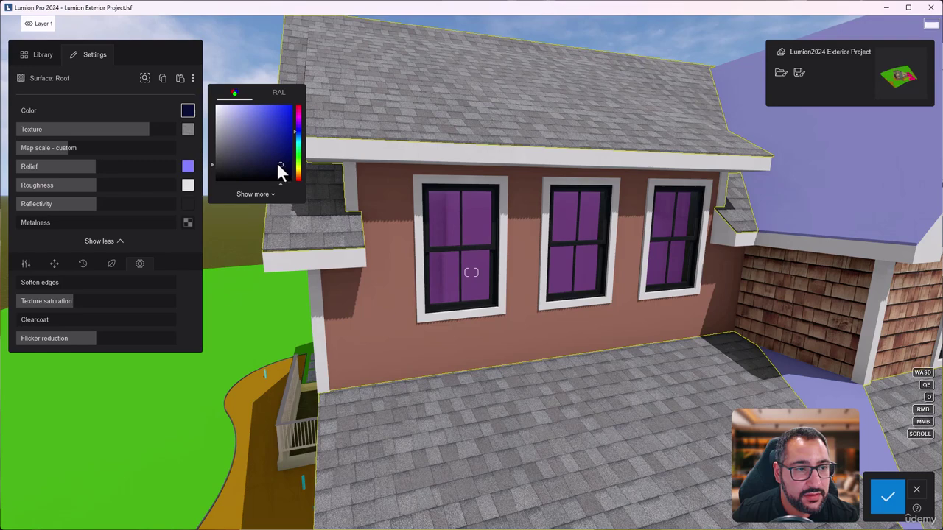
drag(279, 168, 271, 160)
Step: Reduce the roof material's texture strength to about 67% to darken the shingles
drag(149, 129, 134, 130)
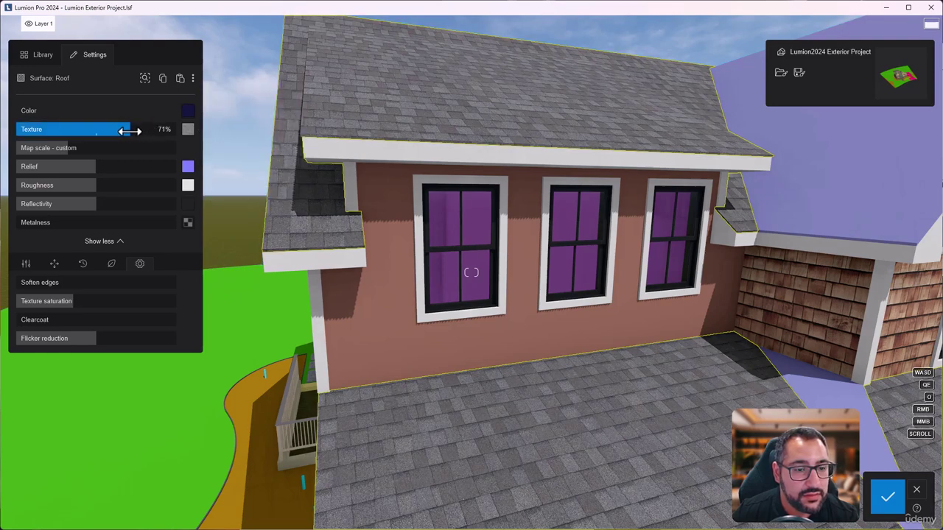
scroll(657, 351, down, 3)
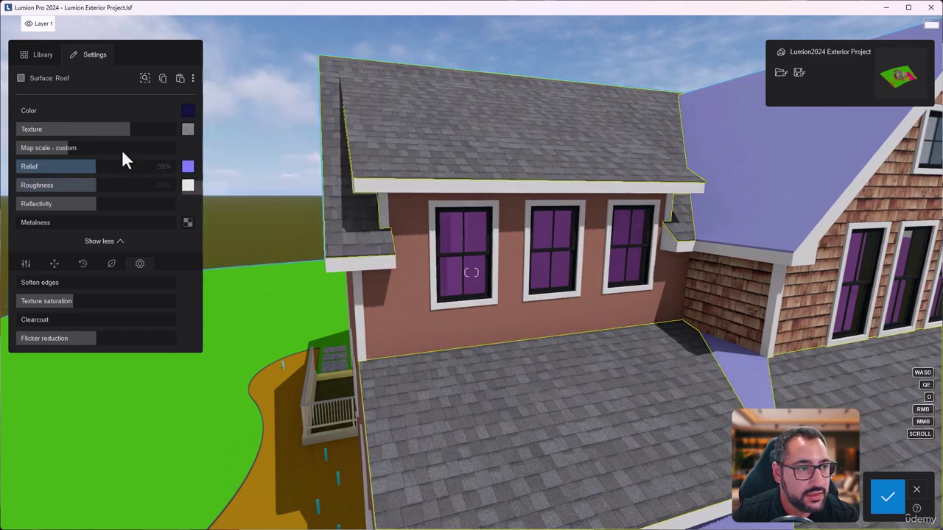
drag(124, 132, 122, 132)
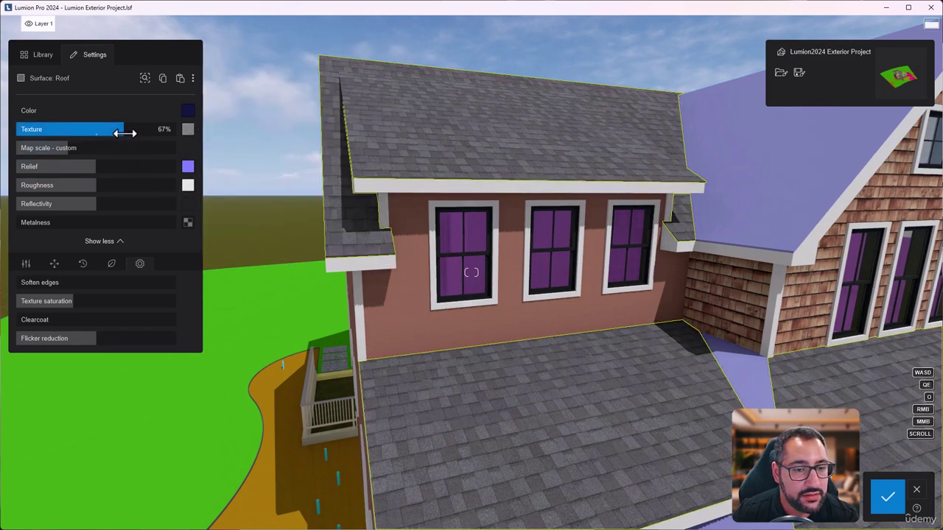
scroll(581, 290, down, 3)
mouse_move(582, 290)
right_down()
mouse_move(626, 285)
mouse_move(591, 290)
right_up()
scroll(581, 290, up, 4)
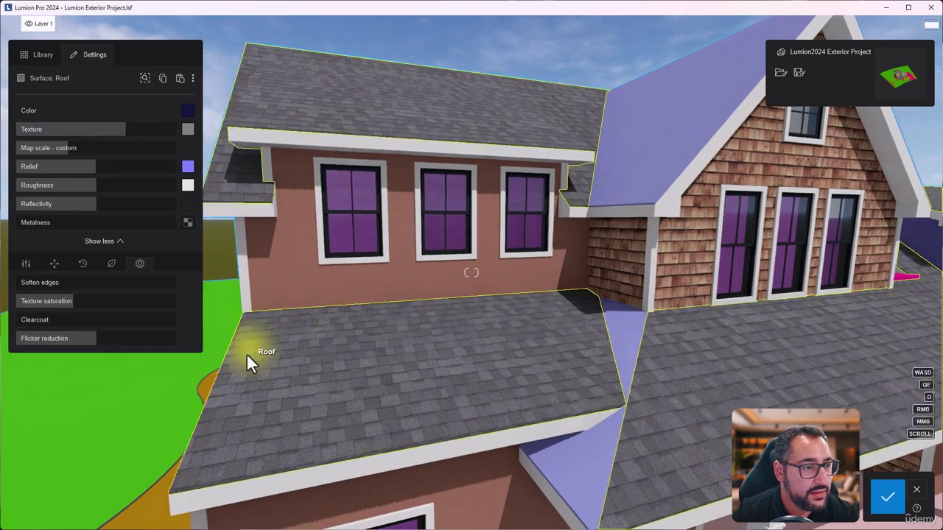
Step: Apply wood-type weathering to the roof material with a strength of about 15%
click(83, 265)
click(61, 328)
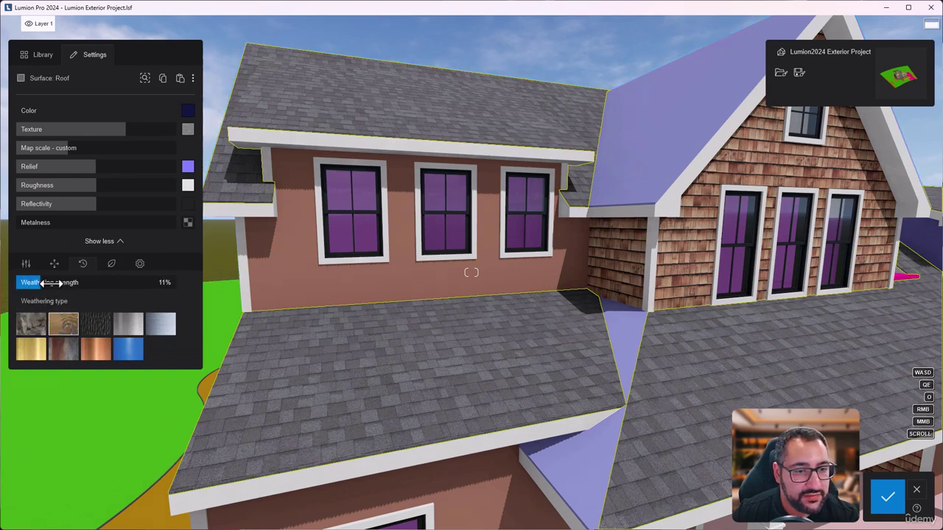
drag(50, 282, 37, 297)
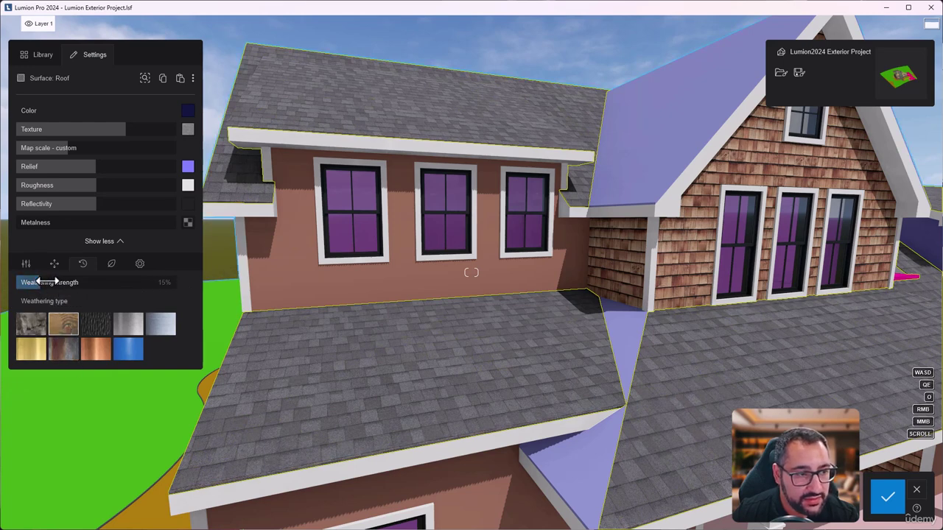
Step: Try the blue and stone weathering types on the roof material with a strength of about 24%
mouse_move(50, 282)
mouse_down()
mouse_move(162, 282)
mouse_move(45, 291)
mouse_up()
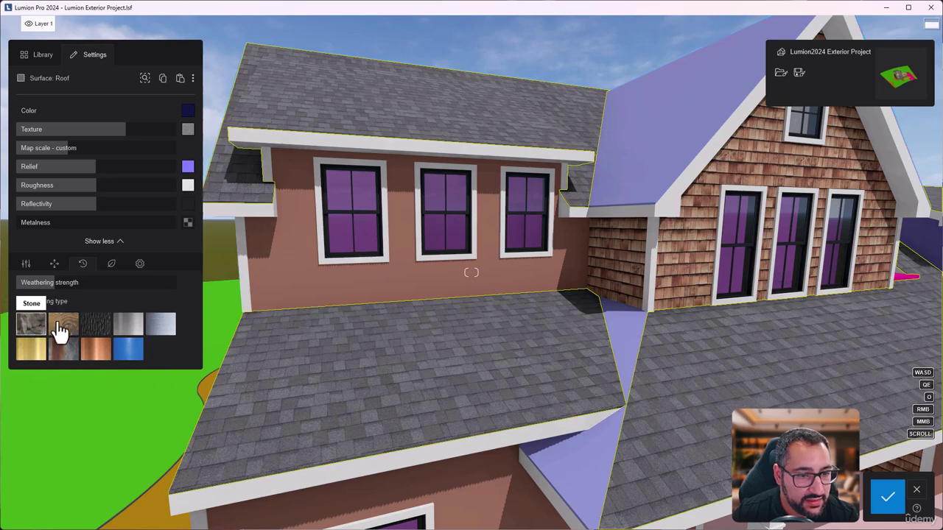
click(162, 329)
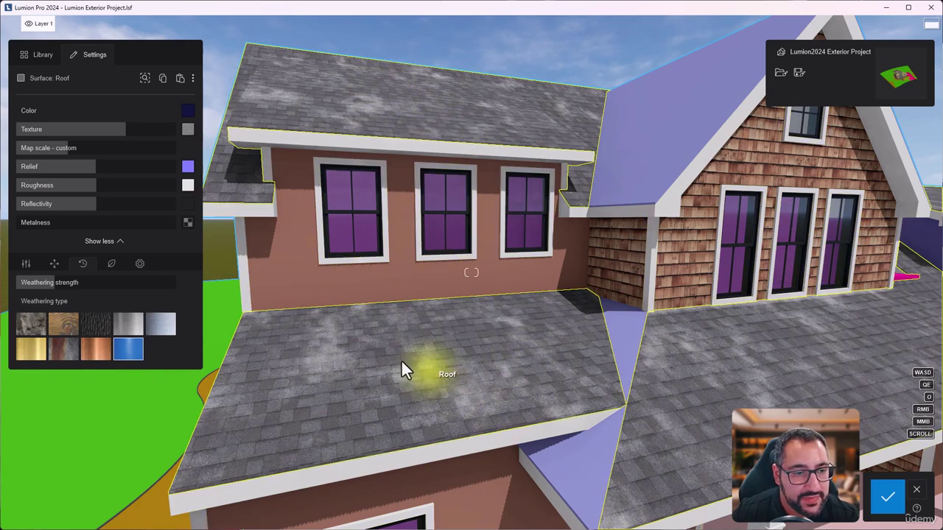
click(102, 360)
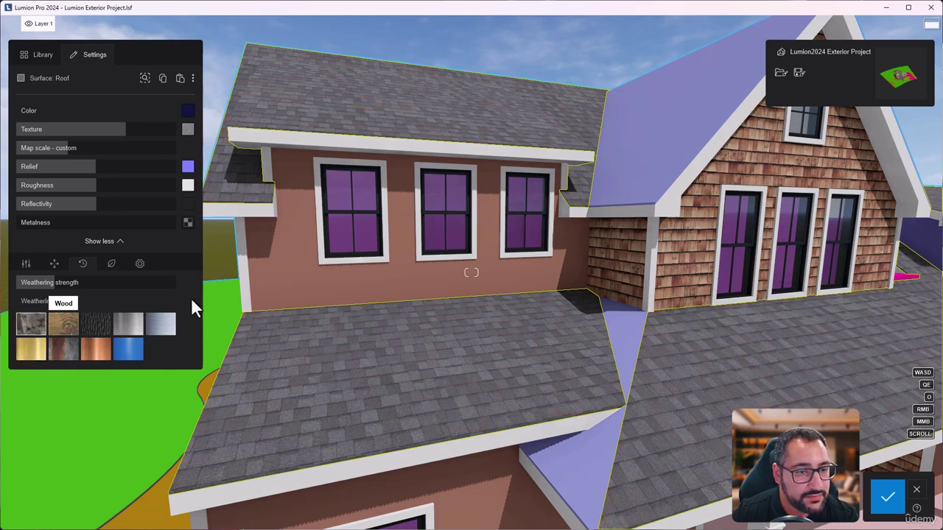
Step: Apply the blue weathering type to the roof material and reduce the weathering strength to about 4%
right_drag(549, 144, 552, 184)
key(q)
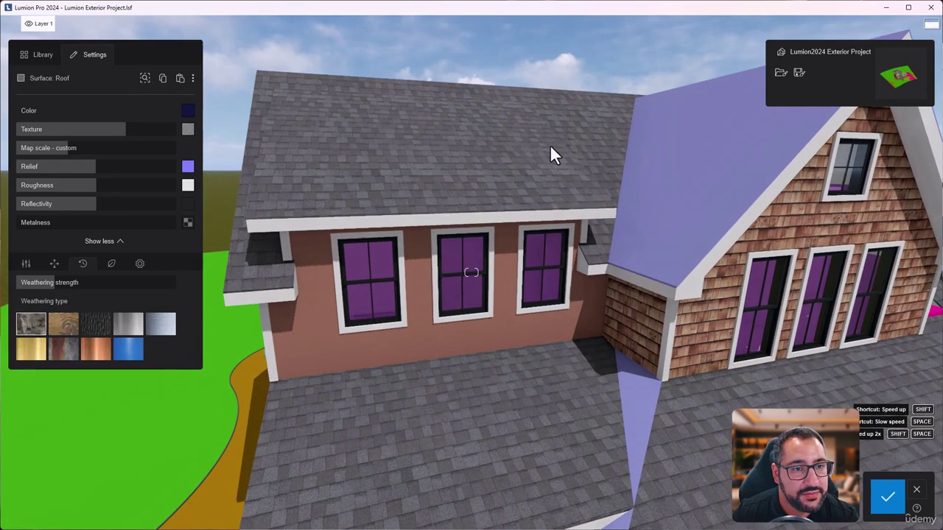
click(557, 120)
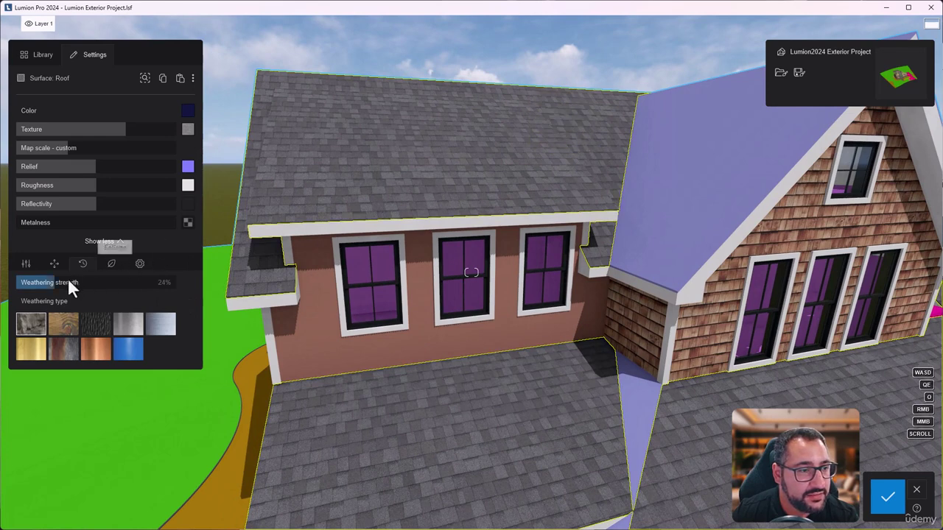
mouse_move(77, 280)
mouse_down()
mouse_move(170, 272)
mouse_move(88, 281)
mouse_up()
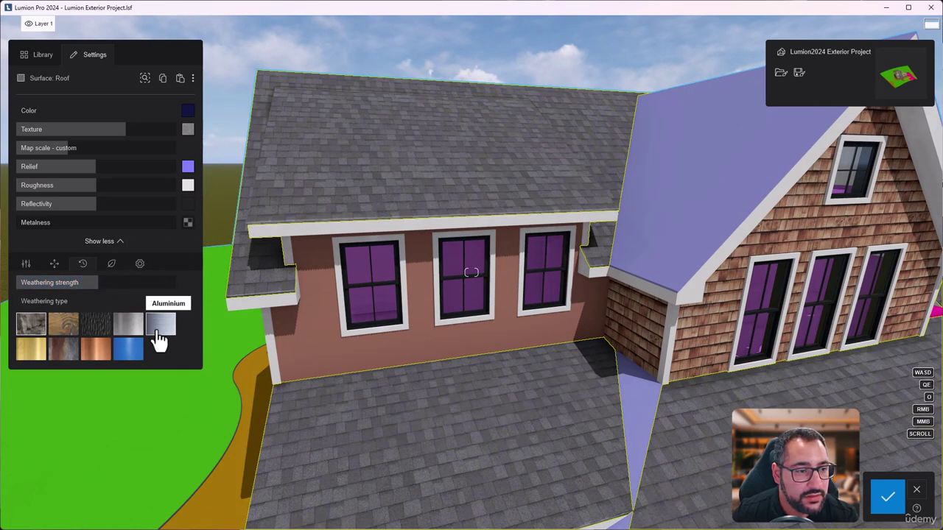
click(137, 353)
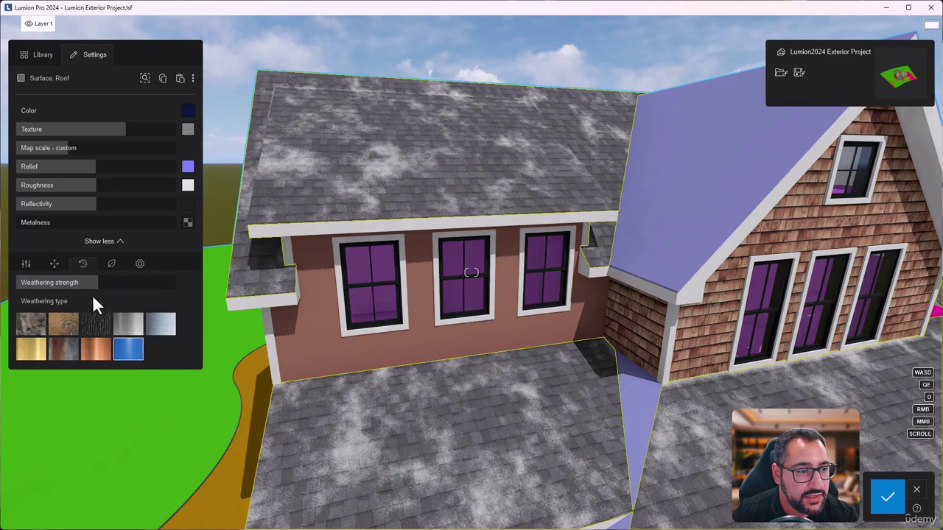
drag(86, 282, 30, 287)
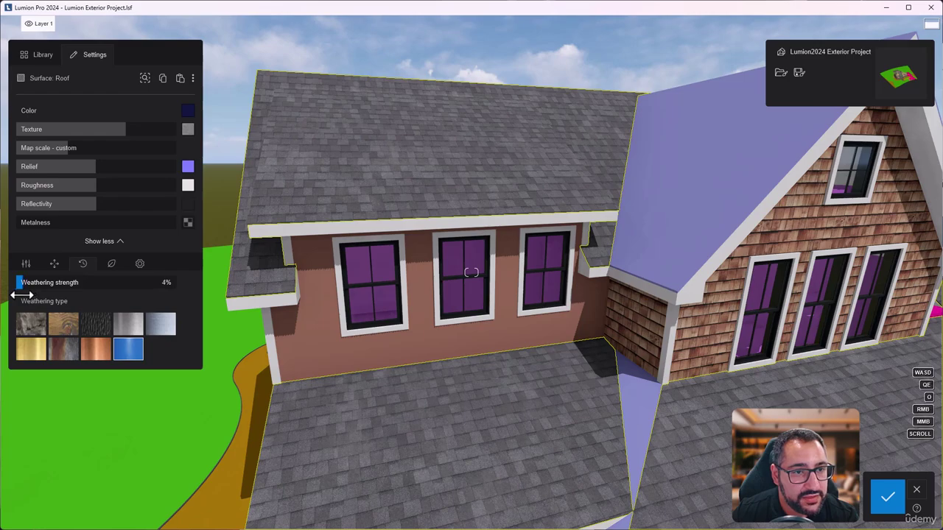
Step: Paste the finished roof shingle material onto the Roof1 surface of the front gable and valley pieces
key(q)
right_drag(295, 294, 335, 283)
key(e)
key(e)
key(s)
key(e)
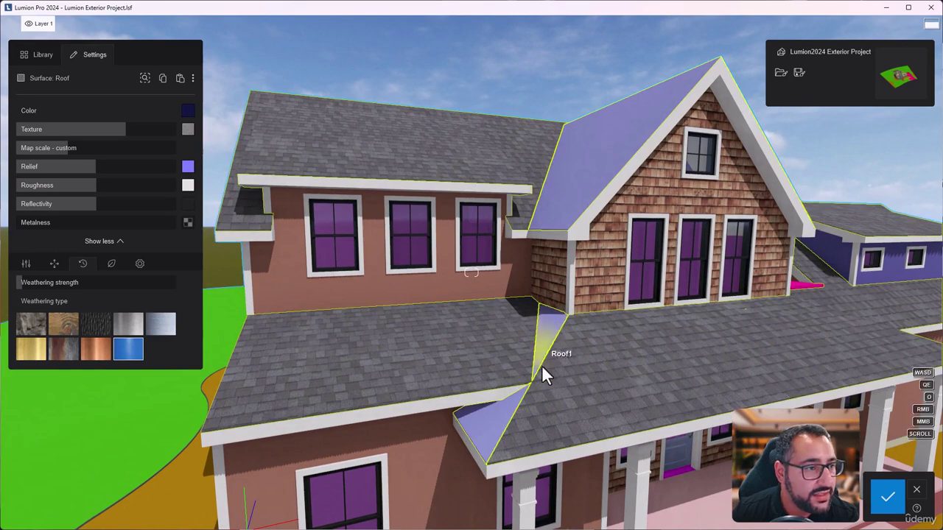
click(551, 323)
click(181, 80)
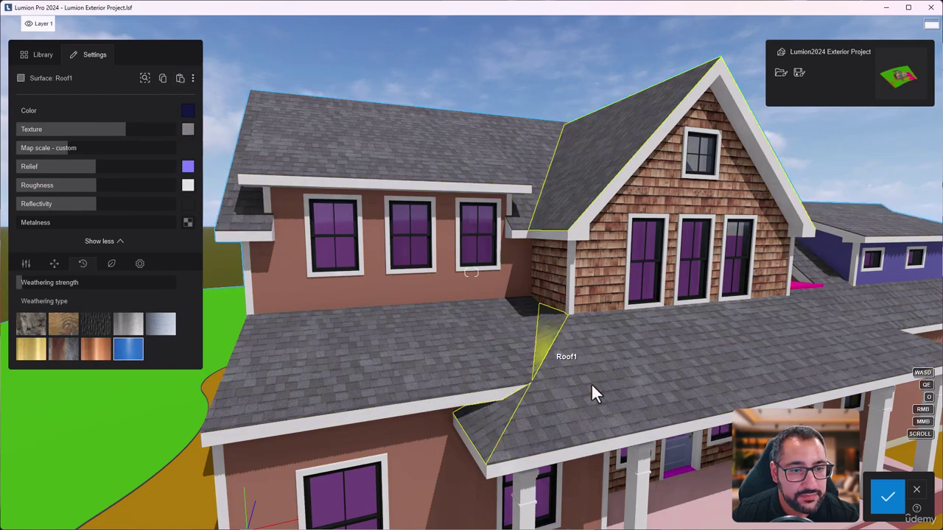
Step: Rotate the Roof1 shingle texture by lowering its UV heading to the minimum so the rows follow the gable slope
key(w)
right_drag(590, 383, 678, 413)
key(q)
click(55, 265)
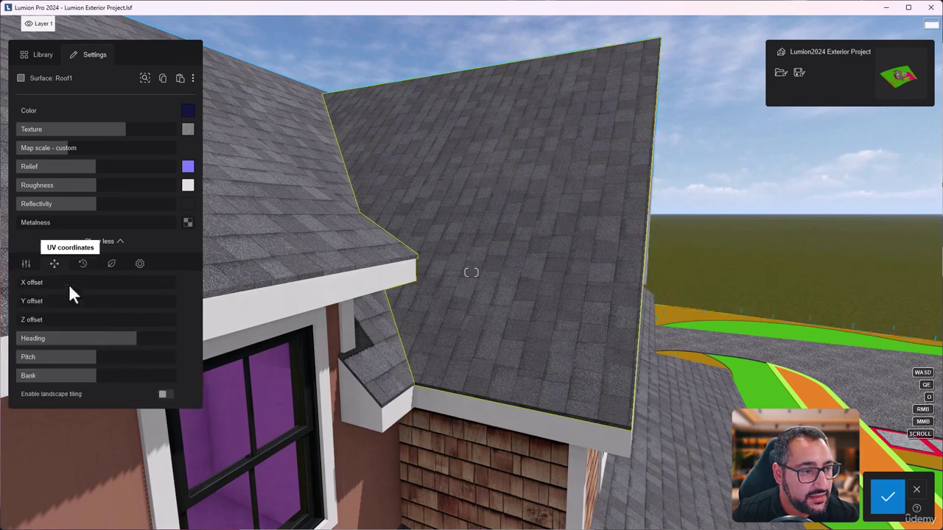
drag(126, 340, 9, 351)
Step: Paste the roof shingle material onto the magenta Flat Roof surface beside the front gable
key(d)
right_drag(471, 272, 410, 201)
key(q)
key(d)
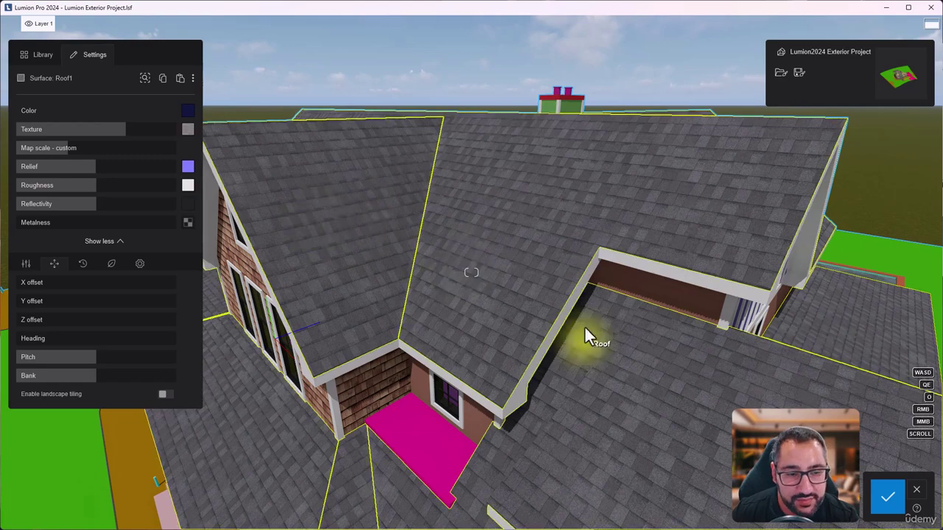
key(s)
right_drag(584, 326, 548, 394)
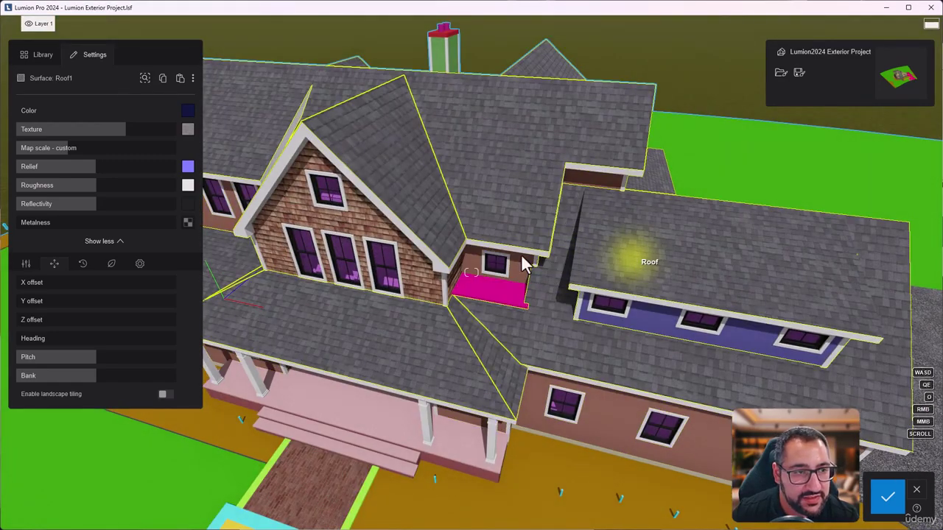
click(489, 294)
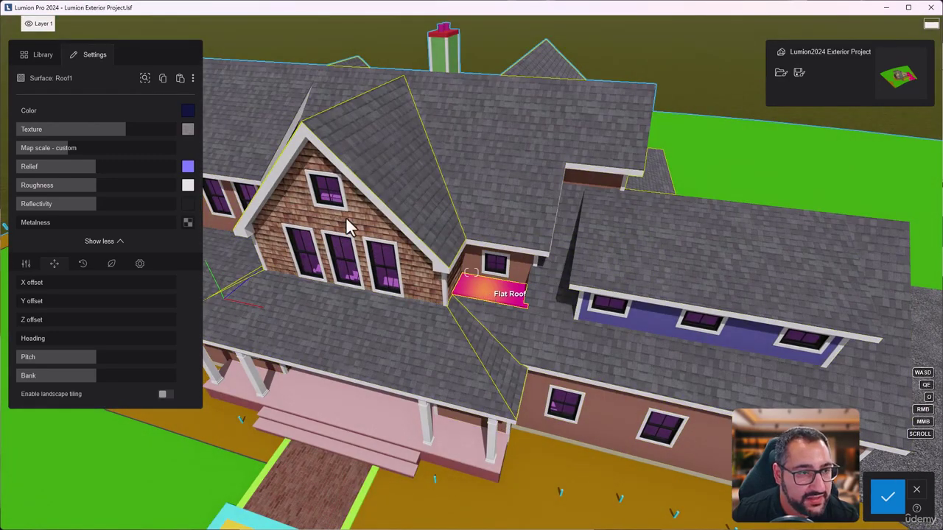
click(178, 90)
Step: Check the finished roofs from the front of the house and save the material changes
key(w)
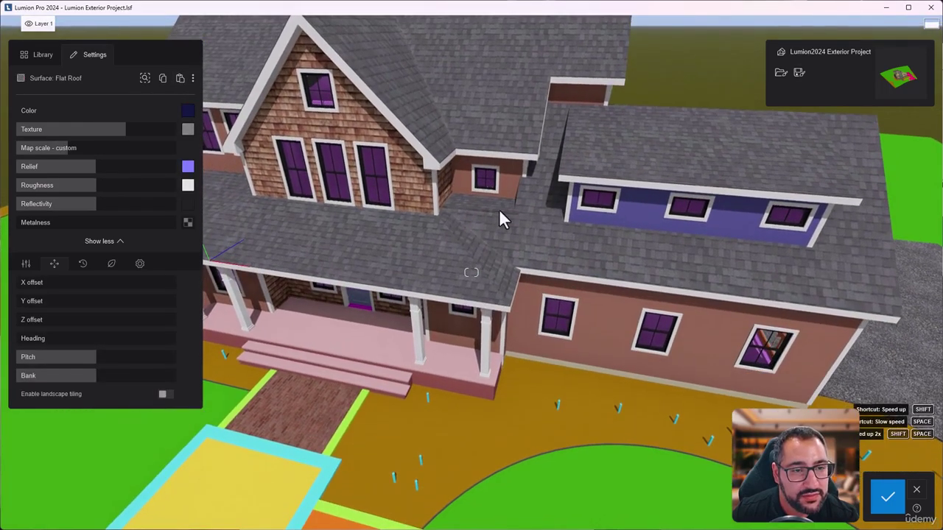
key(e)
right_drag(499, 208, 496, 145)
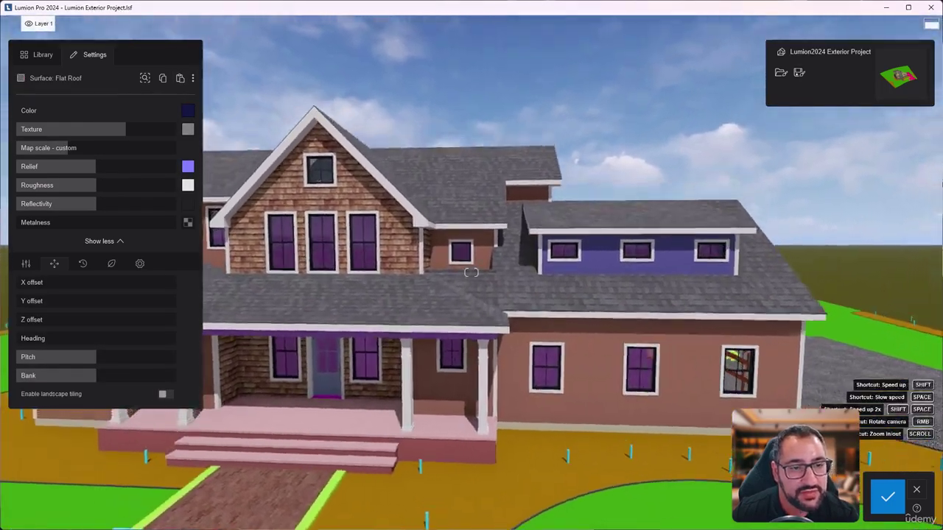
key(q)
right_drag(471, 272, 542, 269)
key(e)
key(a)
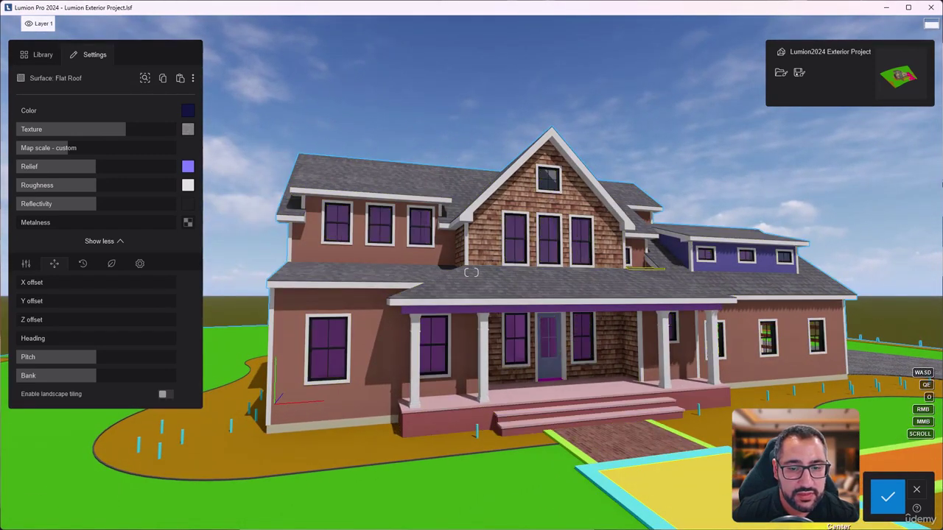
click(889, 500)
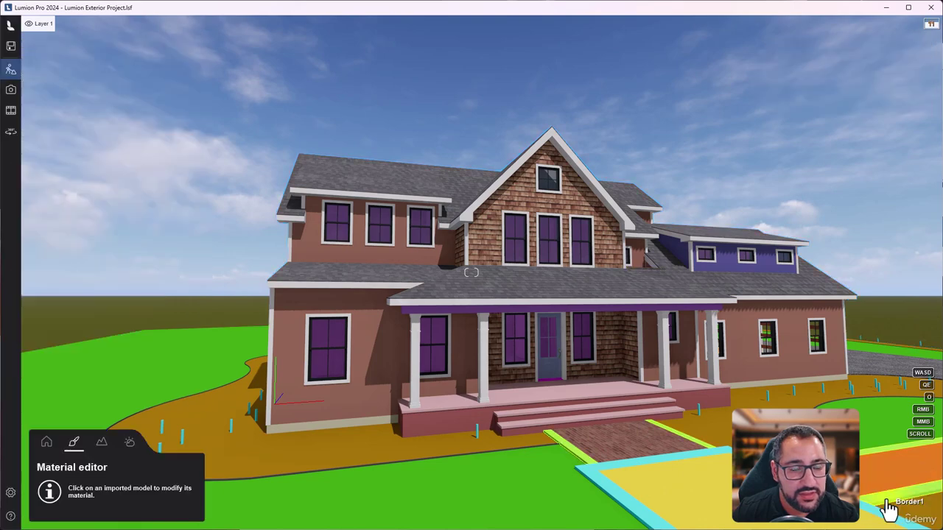